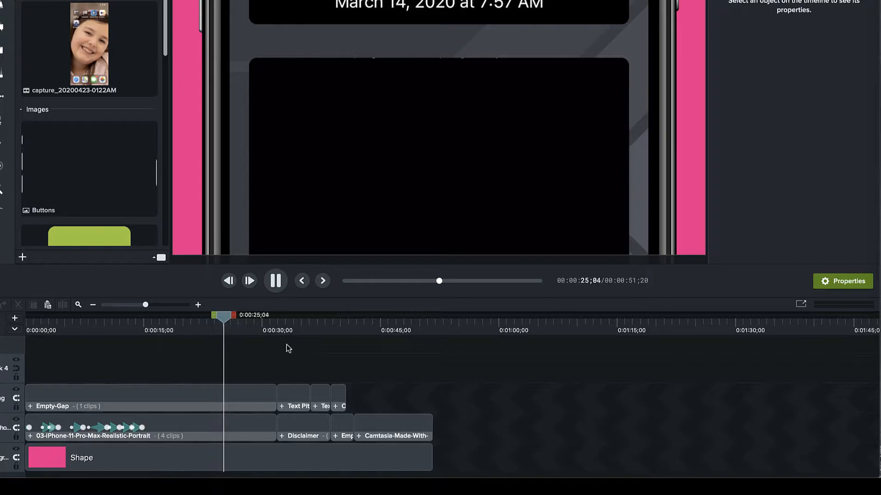
Step: Pause playback and scrub through the finished ad's text and closing sections on the timeline
{"action": "key", "text": "space"}
{"action": "left_click_drag", "start_coordinate": [233, 316], "coordinate": [282, 322]}
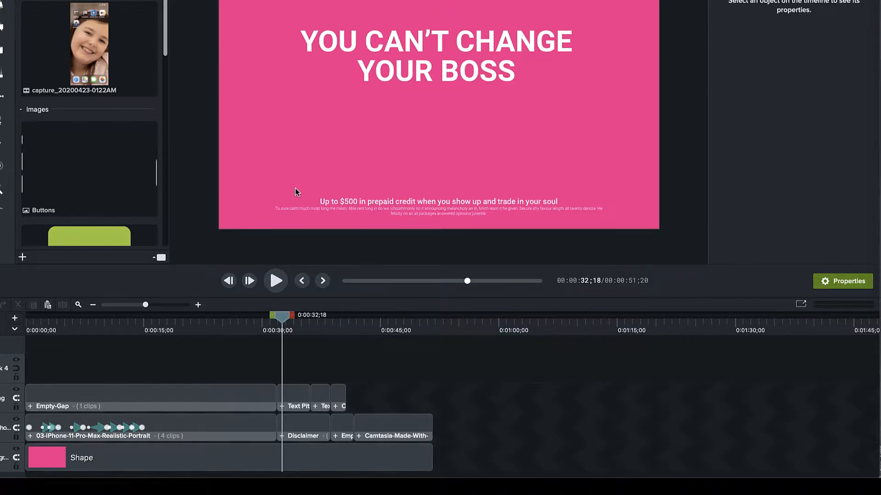
{"action": "left_click_drag", "start_coordinate": [282, 321], "coordinate": [345, 332]}
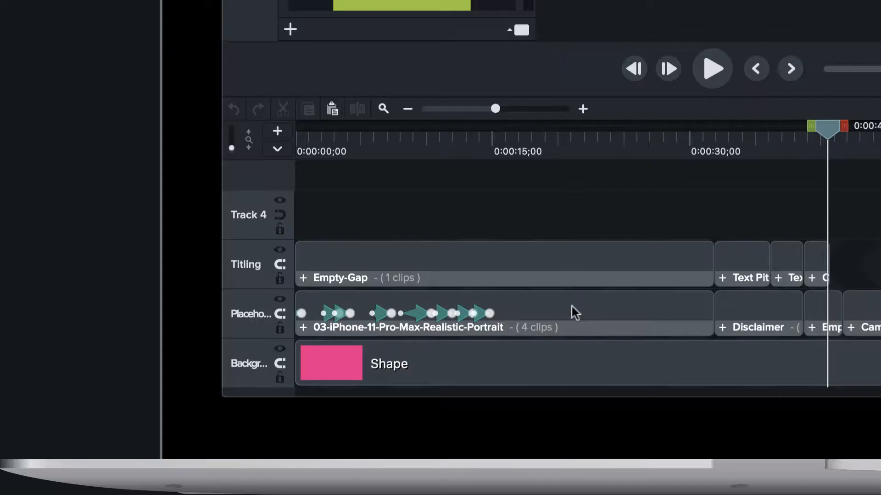
{"action": "double_click", "coordinate": [572, 324]}
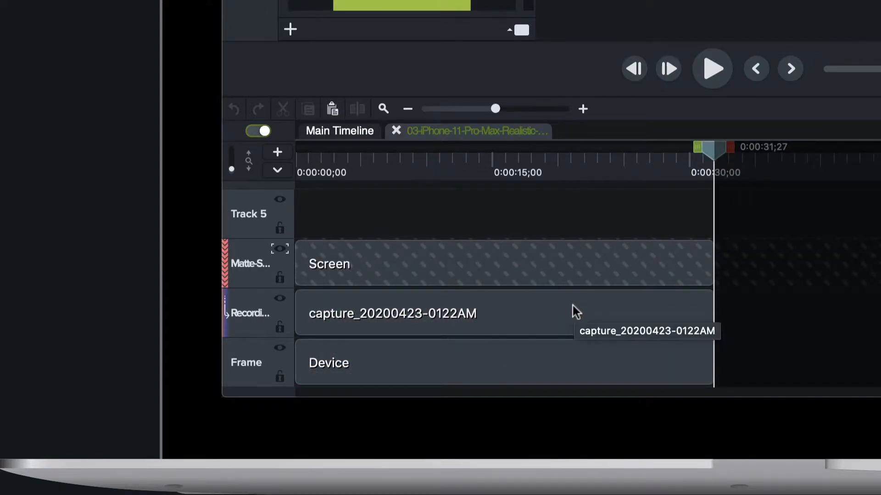
{"action": "left_click", "coordinate": [572, 305]}
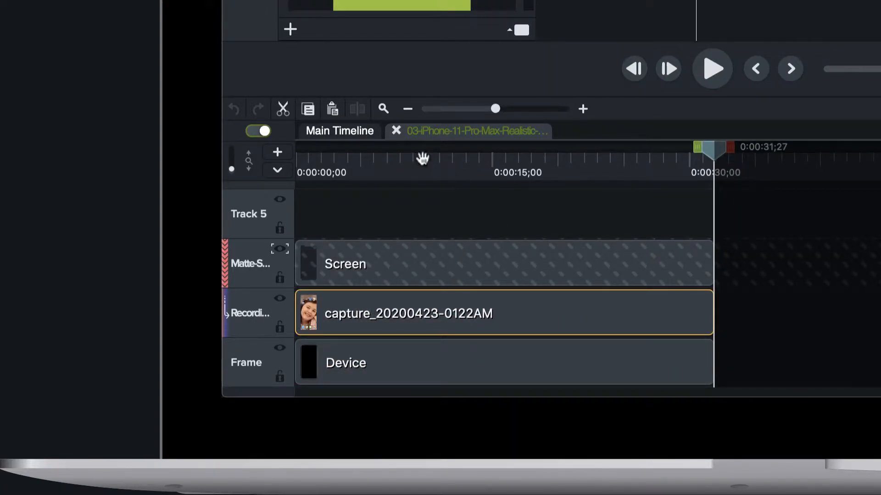
{"action": "left_click", "coordinate": [396, 131]}
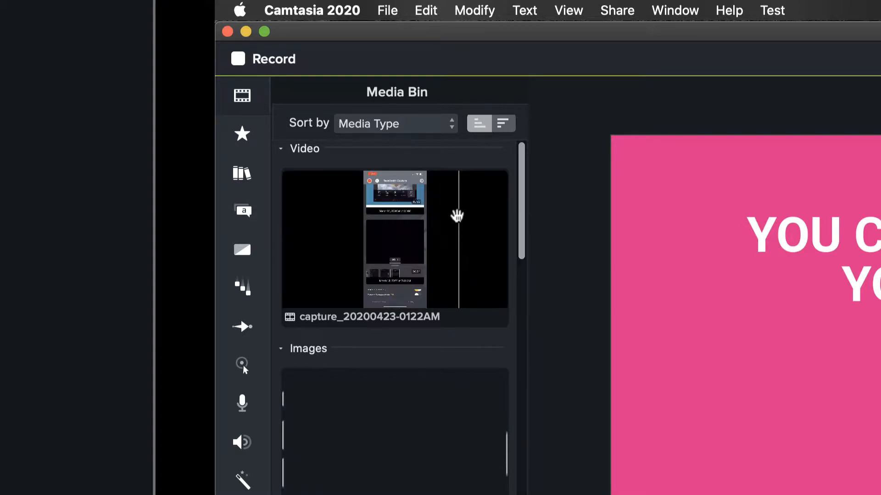
Step: Create a new project from the T-Mobile-Style-Ad template
{"action": "left_click", "coordinate": [387, 11]}
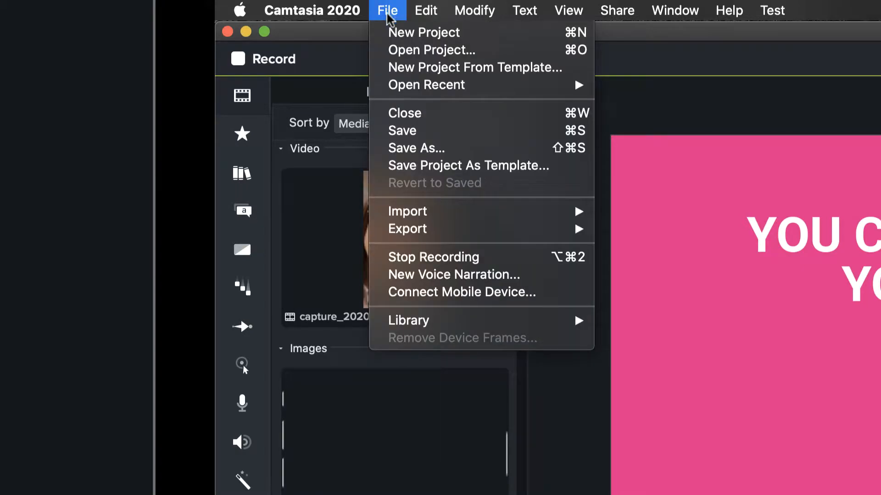
{"action": "left_click", "coordinate": [407, 71]}
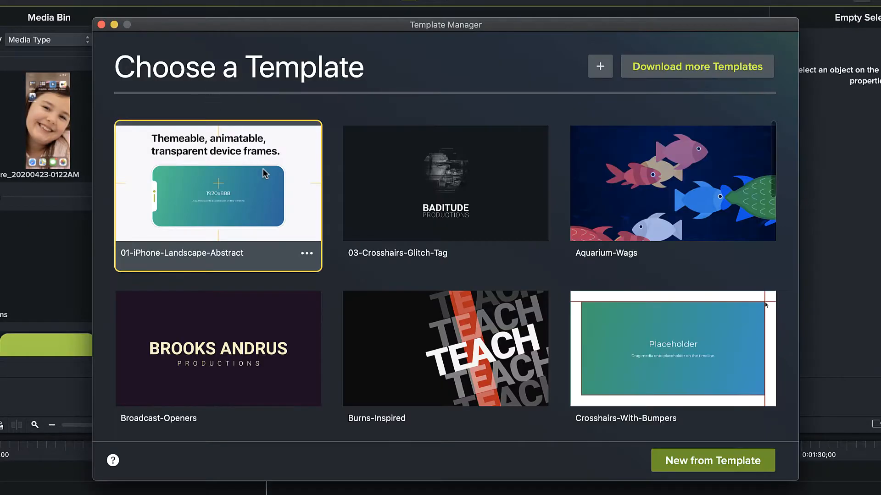
{"action": "scroll", "coordinate": [397, 282], "scroll_direction": "down", "scroll_amount": 10}
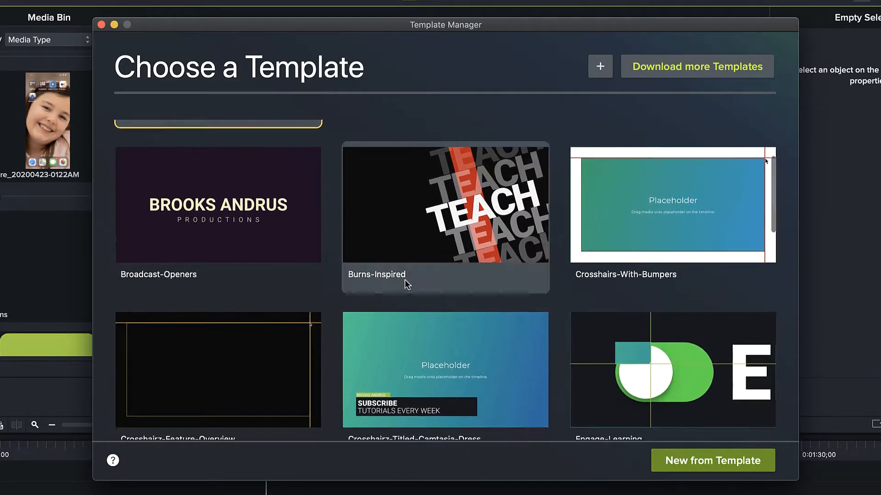
{"action": "scroll", "coordinate": [495, 321], "scroll_direction": "down", "scroll_amount": 10}
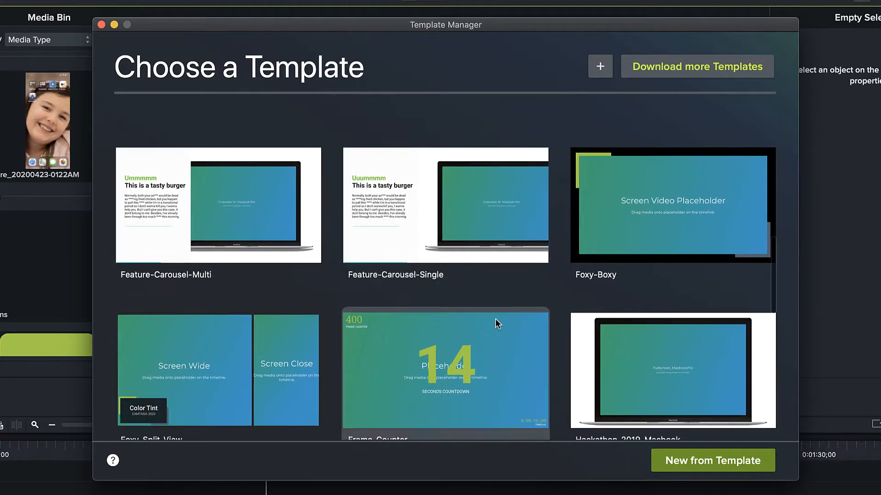
{"action": "scroll", "coordinate": [495, 323], "scroll_direction": "down", "scroll_amount": 5}
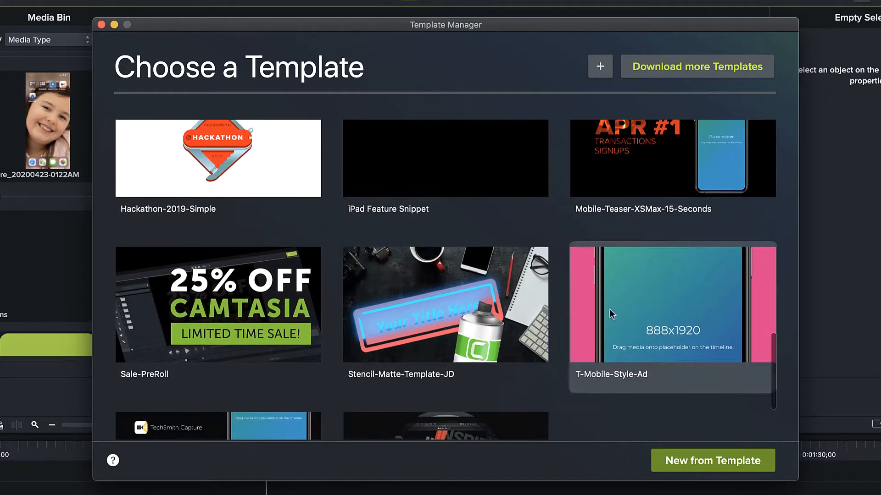
{"action": "left_click", "coordinate": [664, 315]}
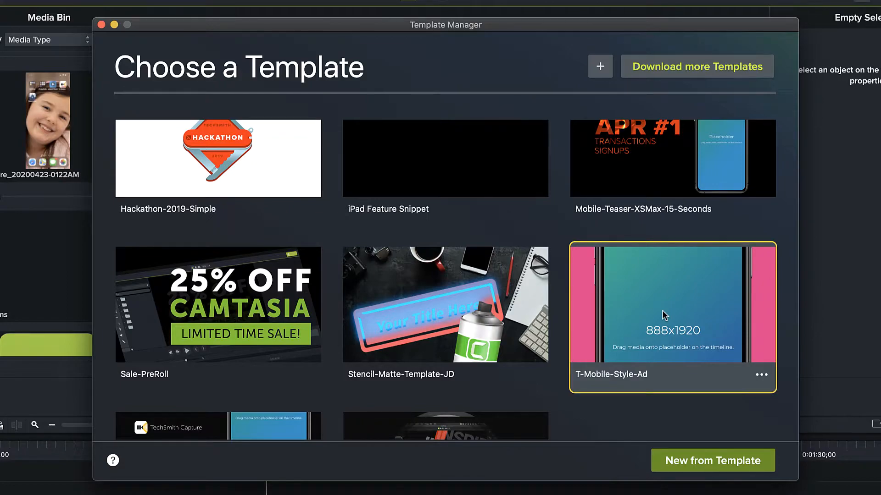
{"action": "double_click", "coordinate": [664, 315]}
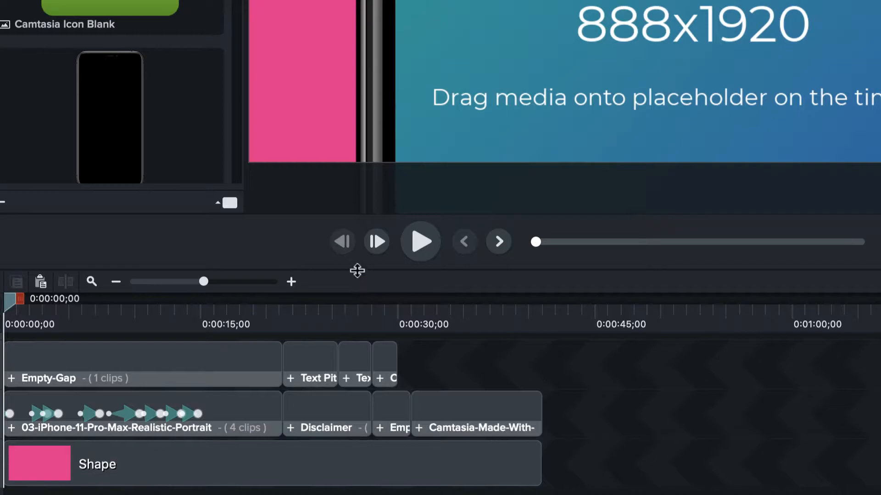
Step: Enlarge the timeline area and examine the template's background shape, phone, Disclaimer and Empty-Gap groups
{"action": "left_click_drag", "start_coordinate": [357, 271], "coordinate": [361, 206]}
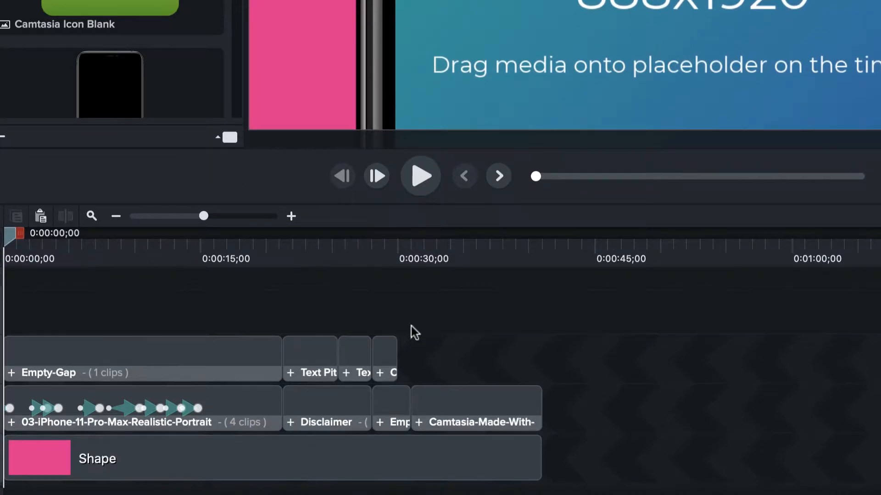
{"action": "left_click", "coordinate": [220, 476]}
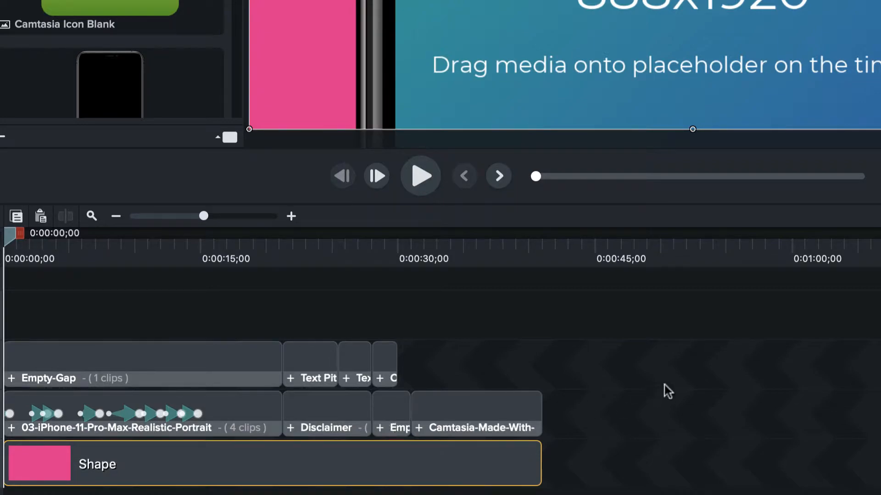
{"action": "left_click", "coordinate": [237, 414]}
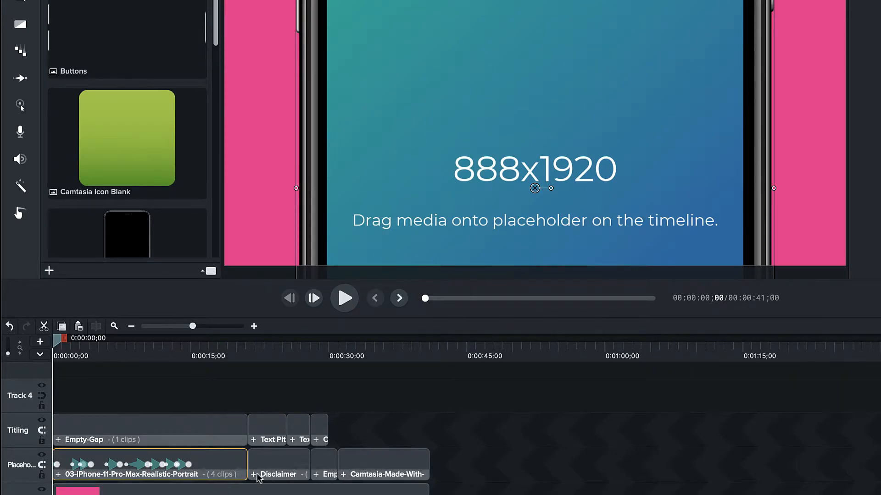
{"action": "left_click", "coordinate": [268, 347]}
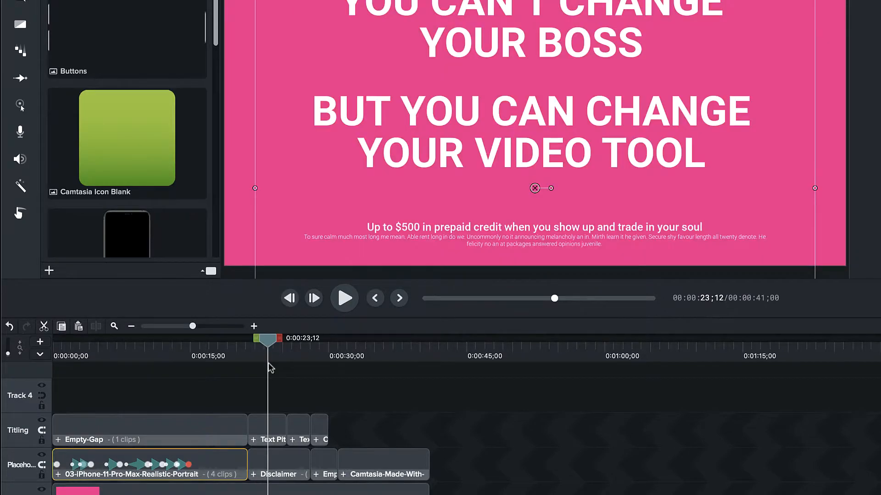
{"action": "left_click", "coordinate": [269, 433]}
{"action": "left_click", "coordinate": [275, 469]}
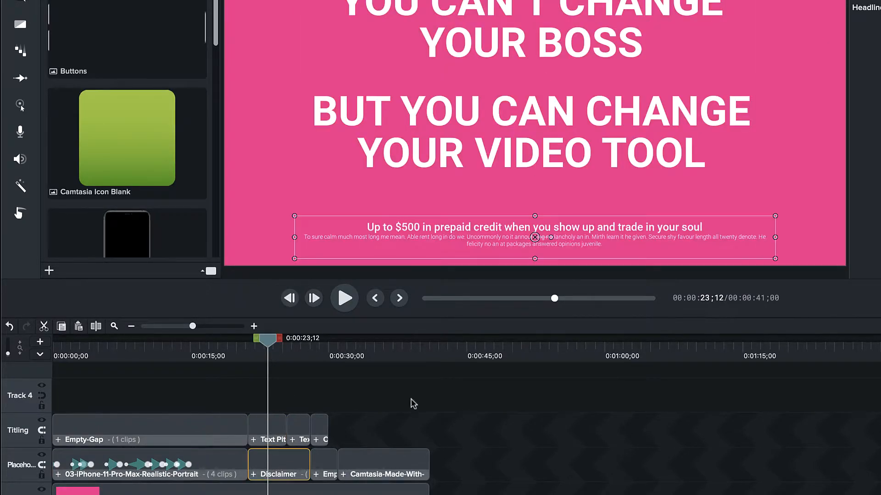
{"action": "scroll", "coordinate": [530, 252], "scroll_direction": "up", "scroll_amount": 4}
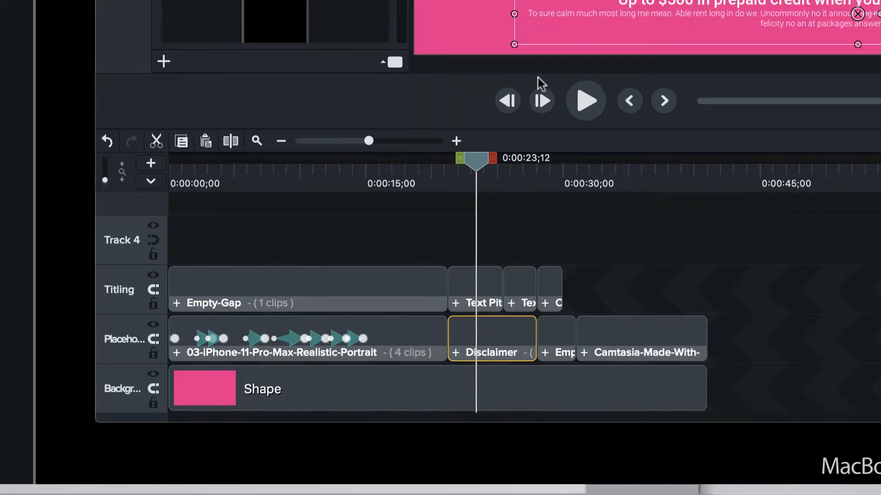
{"action": "left_click_drag", "start_coordinate": [477, 162], "coordinate": [378, 156]}
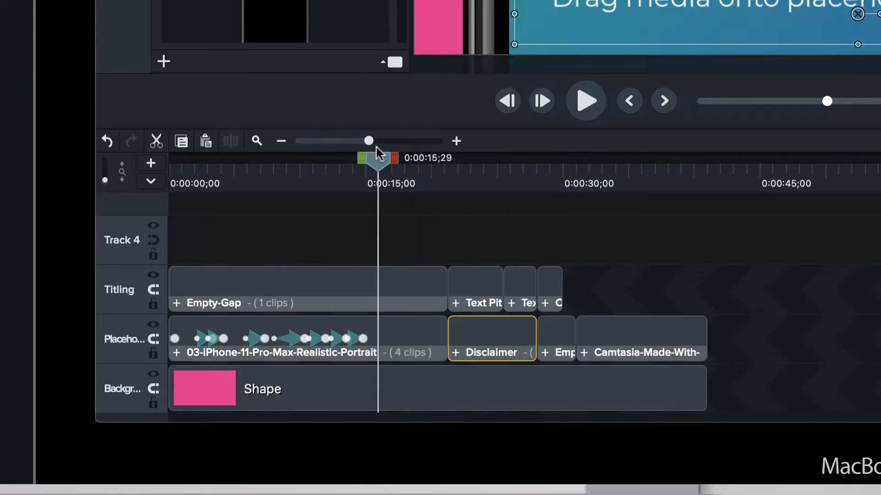
{"action": "left_click", "coordinate": [287, 294]}
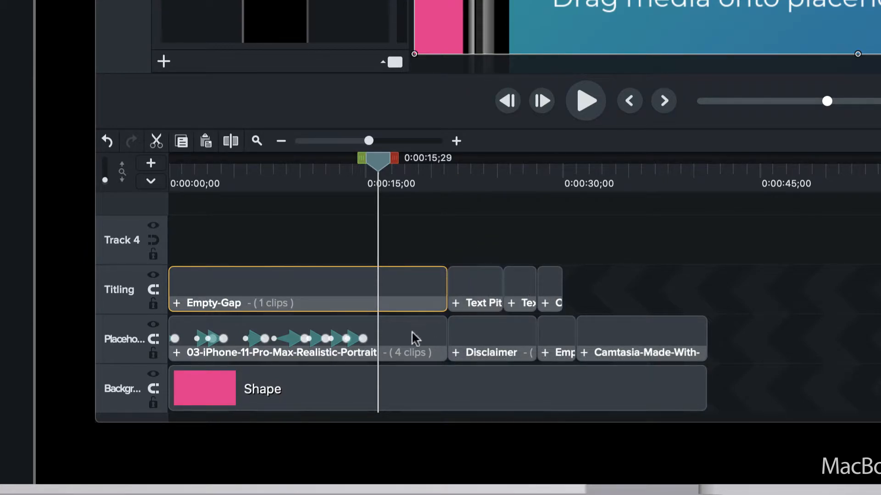
Step: Open the 03-iPhone-11-Pro-Max-Realistic-Portrait group, select its 888x1920 placeholder and scrub back through the phone zoom animation
{"action": "double_click", "coordinate": [409, 356]}
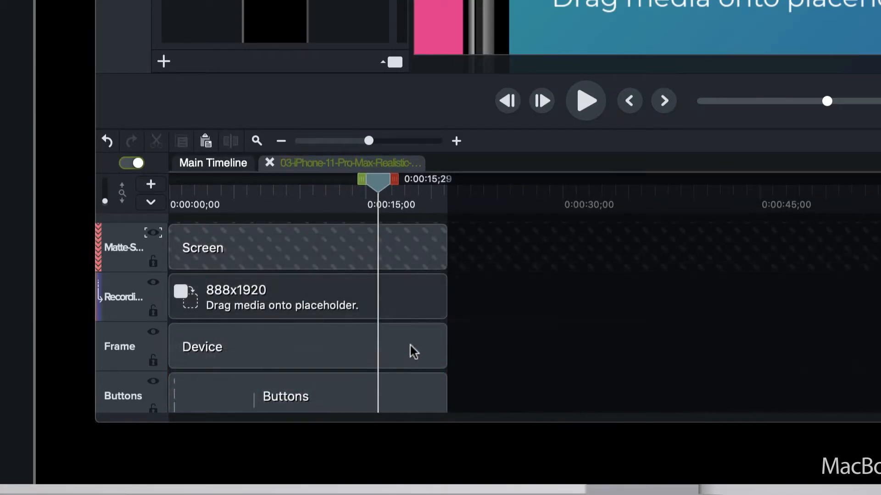
{"action": "scroll", "coordinate": [359, 294], "scroll_direction": "down", "scroll_amount": 1}
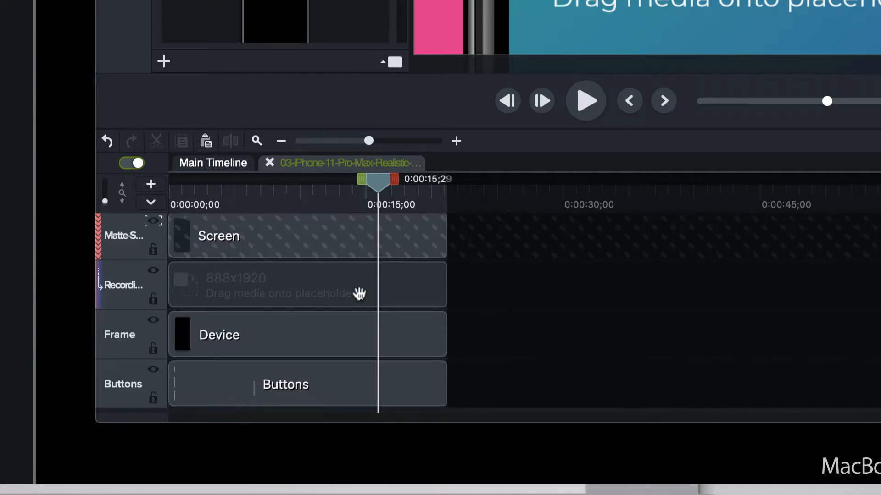
{"action": "scroll", "coordinate": [359, 294], "scroll_direction": "up", "scroll_amount": 1}
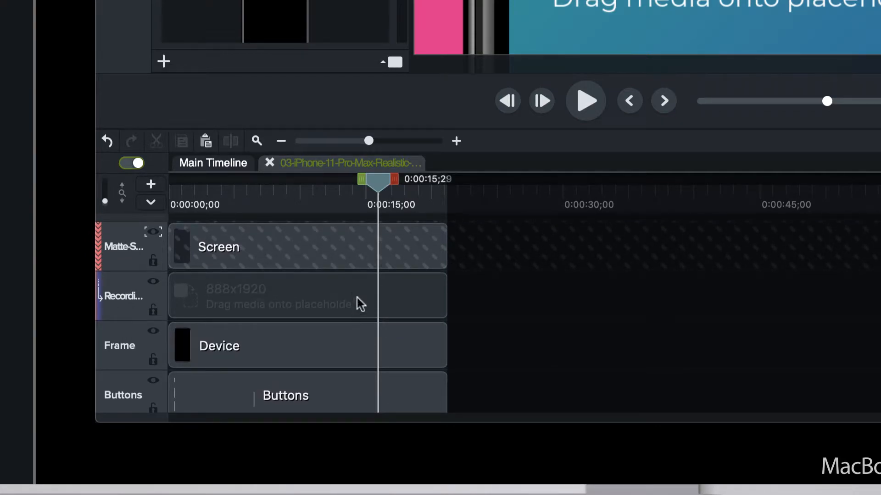
{"action": "left_click", "coordinate": [345, 299]}
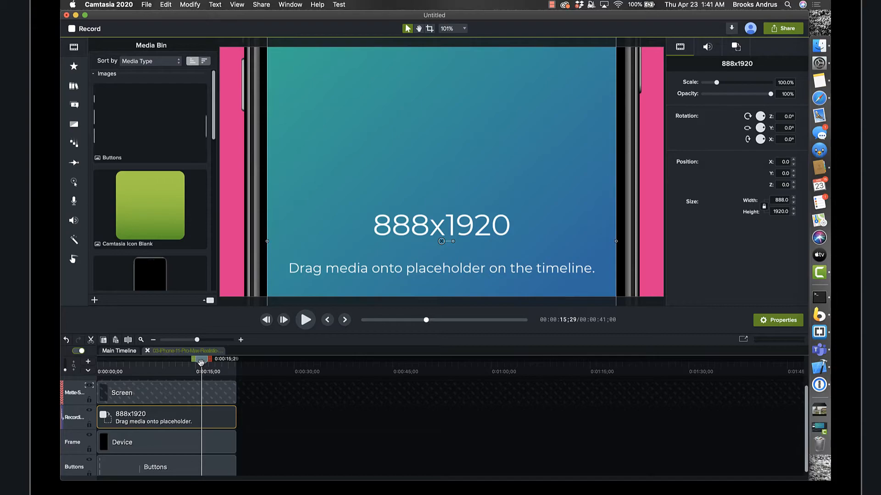
{"action": "left_click_drag", "start_coordinate": [377, 186], "coordinate": [331, 191]}
{"action": "left_click_drag", "start_coordinate": [178, 364], "coordinate": [125, 350]}
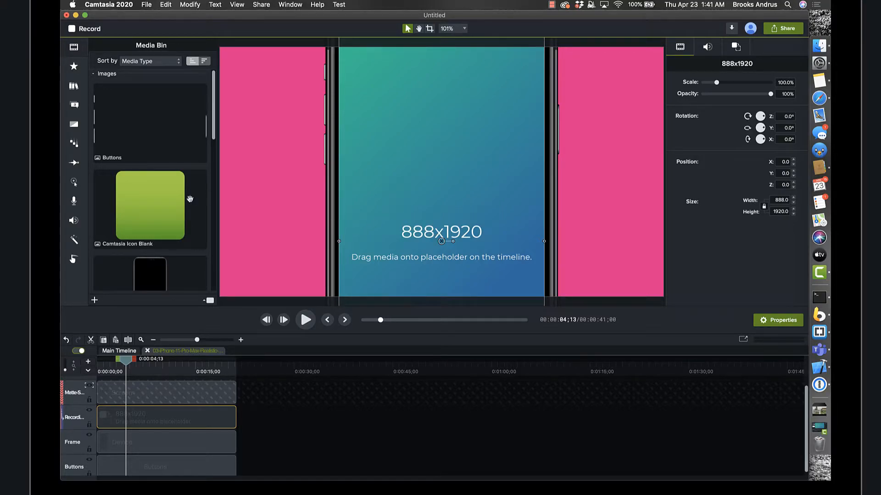
{"action": "scroll", "coordinate": [157, 193], "scroll_direction": "down", "scroll_amount": 5}
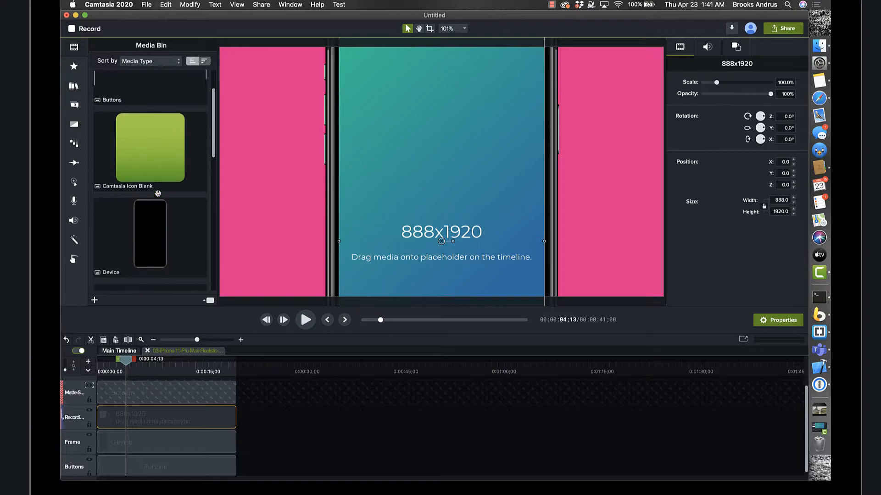
{"action": "scroll", "coordinate": [158, 193], "scroll_direction": "up", "scroll_amount": 5}
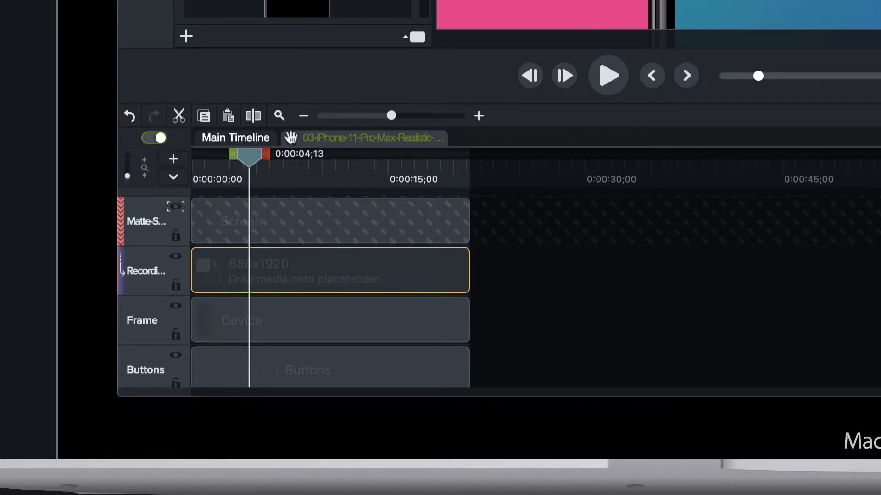
{"action": "key", "text": "super+Return"}
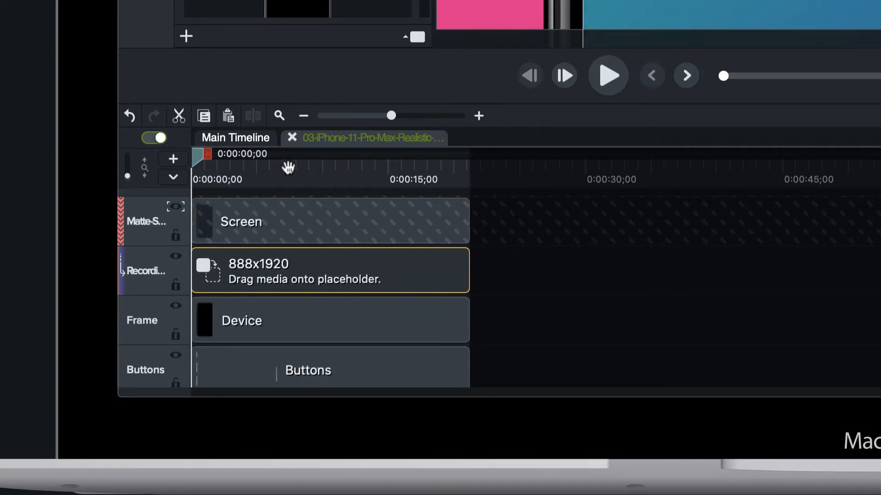
{"action": "key", "text": "super+v"}
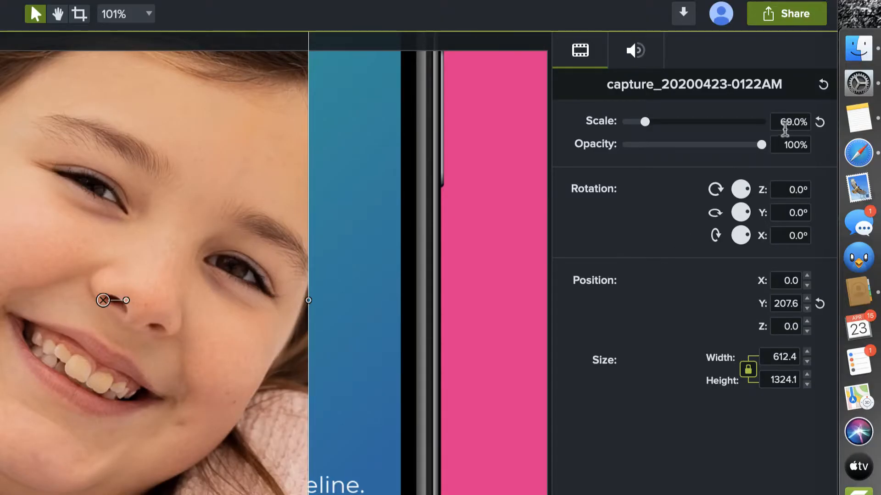
{"action": "left_click_drag", "start_coordinate": [780, 123], "coordinate": [821, 123]}
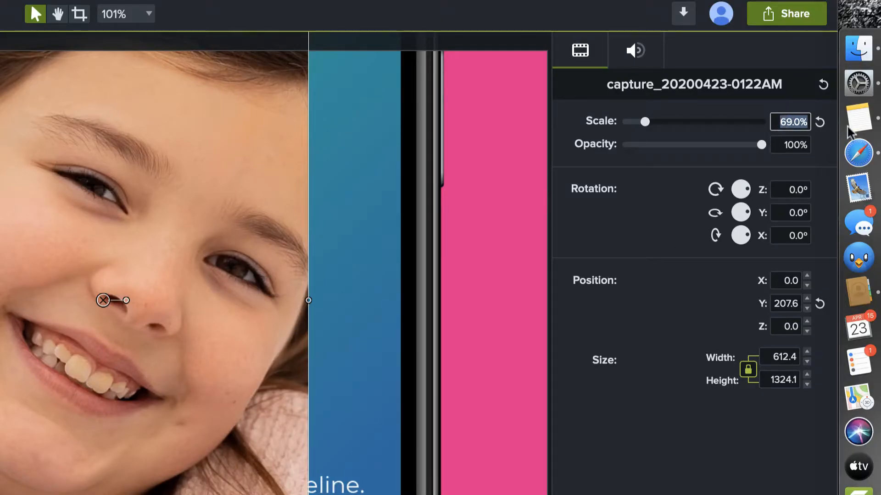
{"action": "type", "text": "100"}
{"action": "key", "text": "Return"}
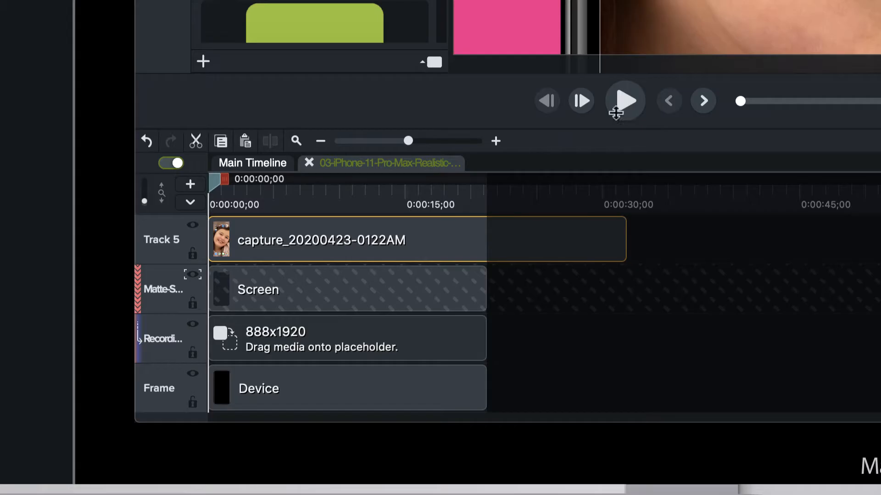
{"action": "left_click_drag", "start_coordinate": [458, 230], "coordinate": [356, 245]}
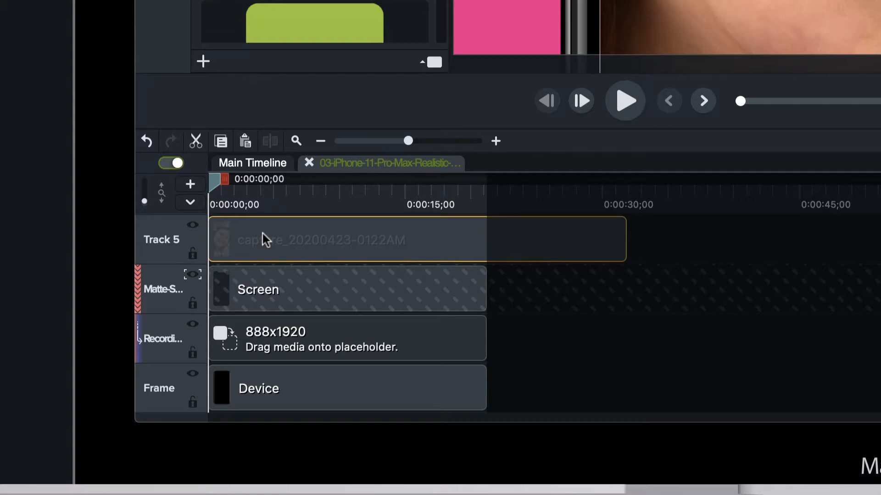
{"action": "left_click_drag", "start_coordinate": [263, 239], "coordinate": [251, 329]}
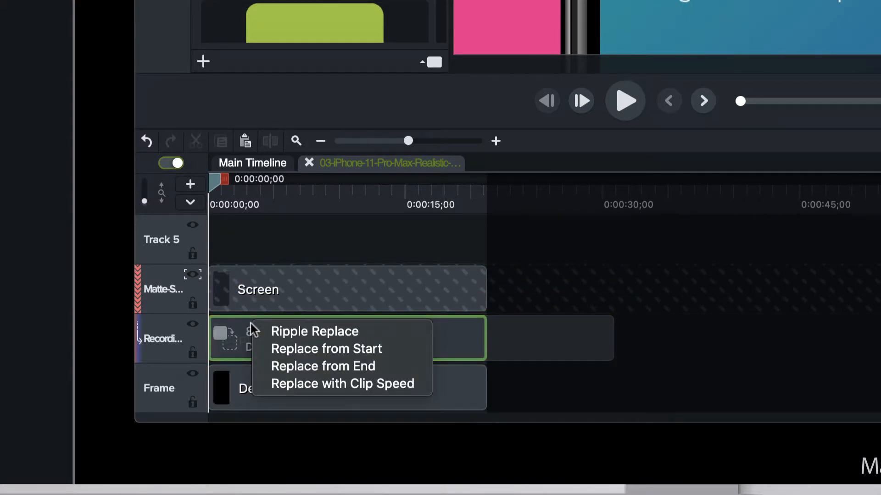
{"action": "left_click", "coordinate": [289, 334]}
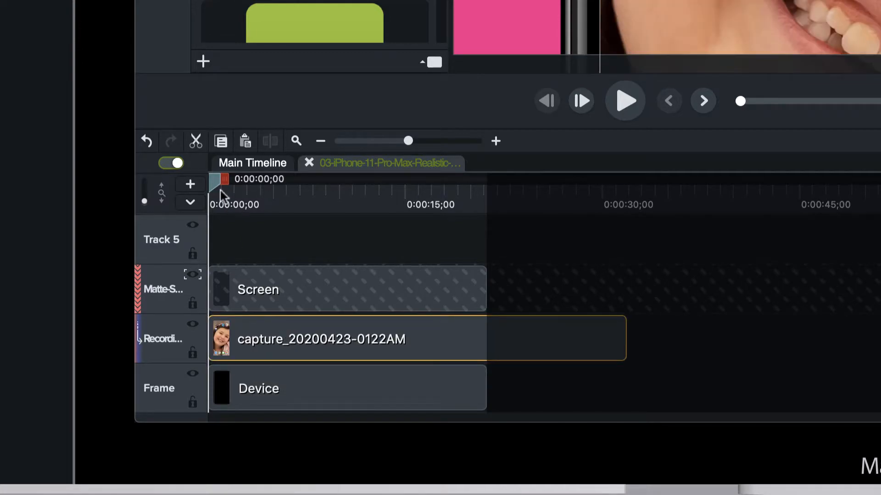
{"action": "left_click_drag", "start_coordinate": [214, 182], "coordinate": [462, 242]}
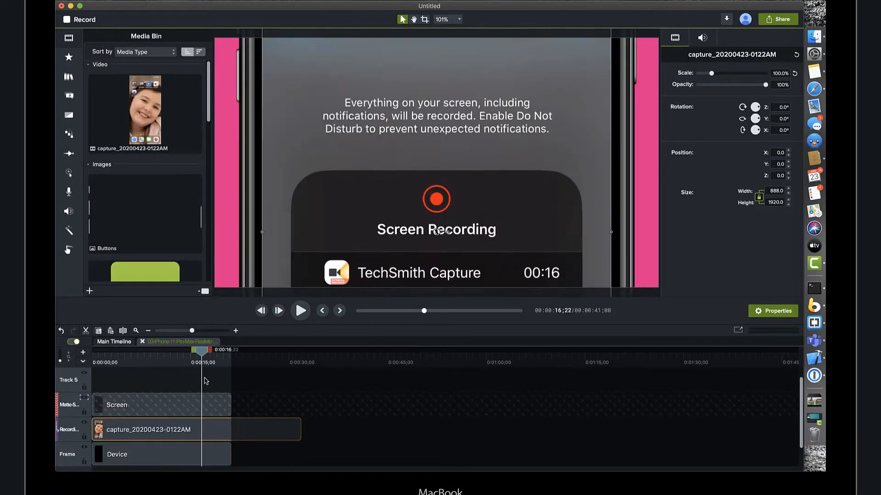
{"action": "left_click_drag", "start_coordinate": [220, 383], "coordinate": [175, 370]}
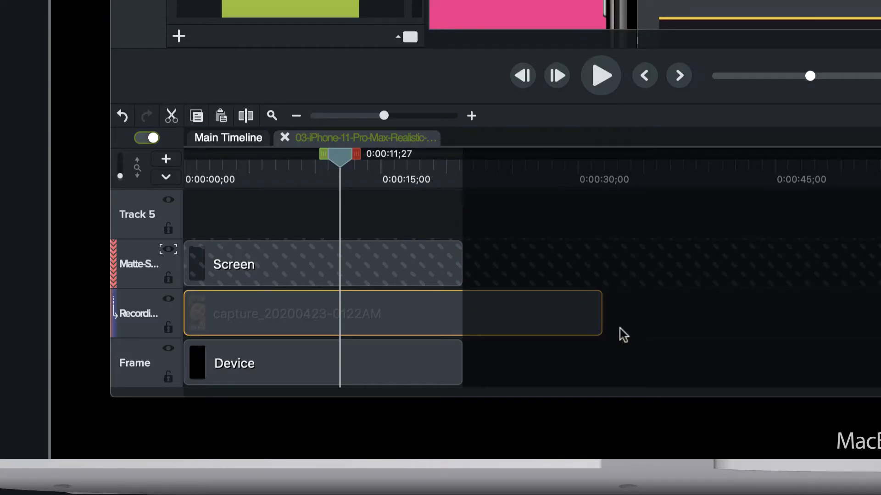
{"action": "left_click", "coordinate": [452, 265]}
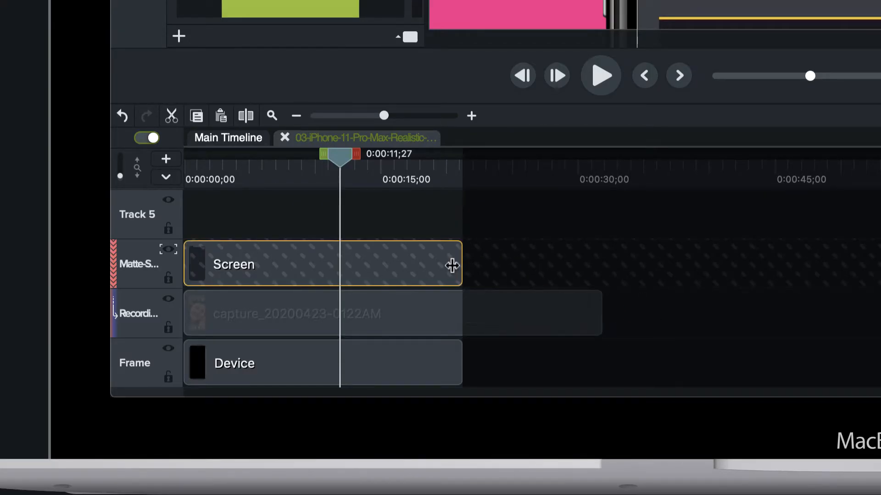
{"action": "left_click", "coordinate": [436, 361], "text": "super"}
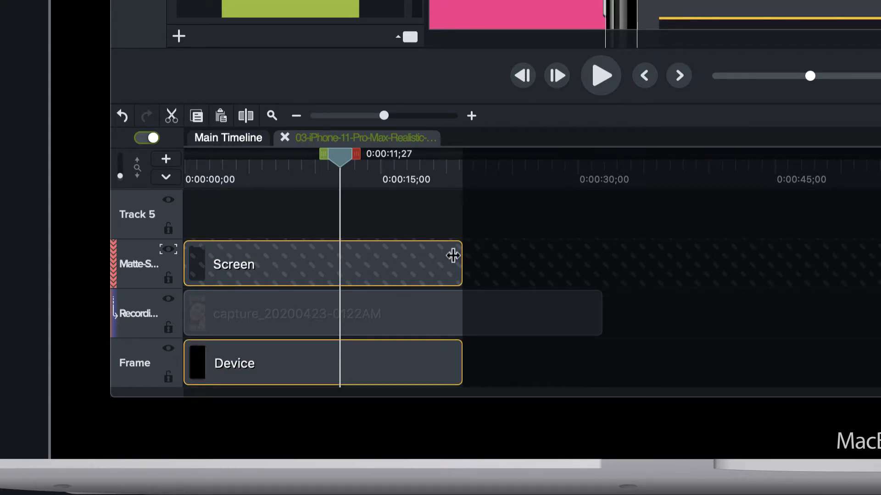
{"action": "scroll", "coordinate": [453, 255], "scroll_direction": "down", "scroll_amount": 2}
{"action": "left_click", "coordinate": [439, 360], "text": "super"}
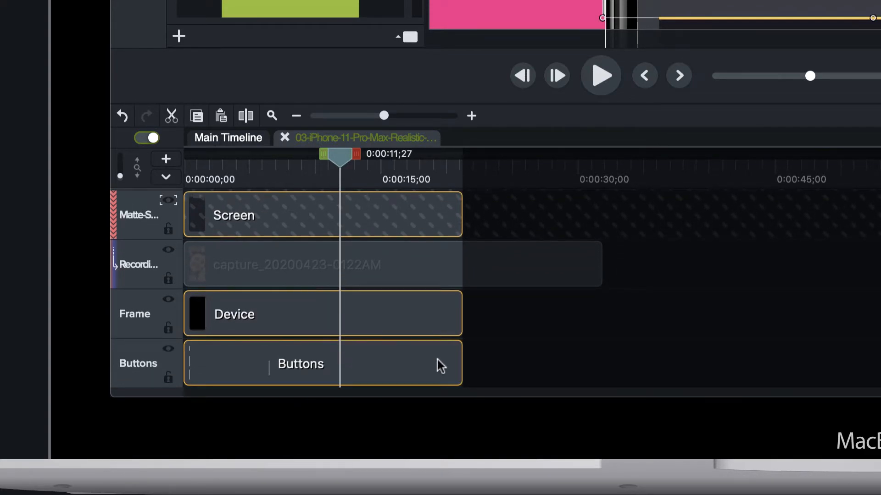
{"action": "left_click_drag", "start_coordinate": [458, 215], "coordinate": [597, 224]}
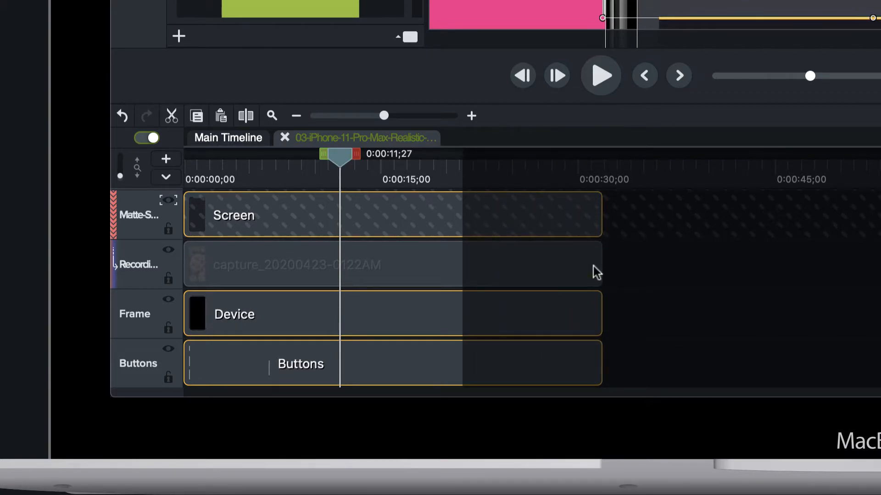
{"action": "left_click", "coordinate": [285, 137]}
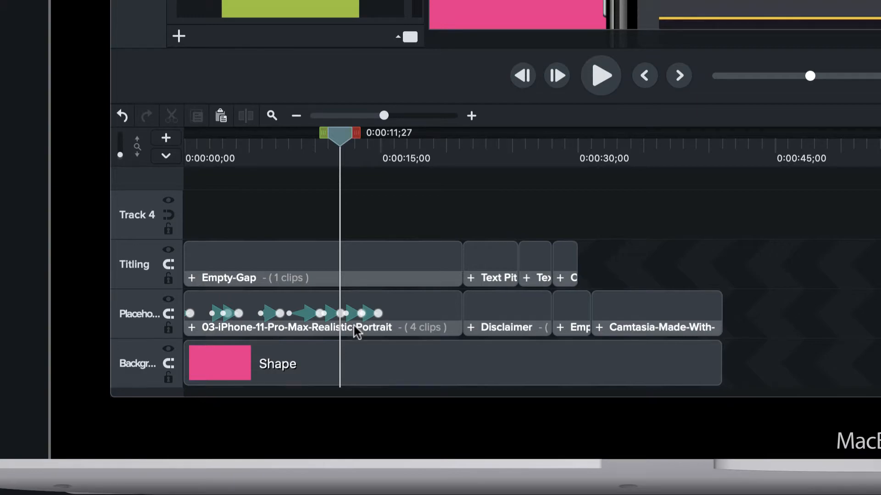
Step: Extend the 03-iPhone-11-Pro-Max-Realistic-Portrait group past the 45-second mark, and place the playhead at the end of the recording inside it
{"action": "left_click", "coordinate": [422, 304]}
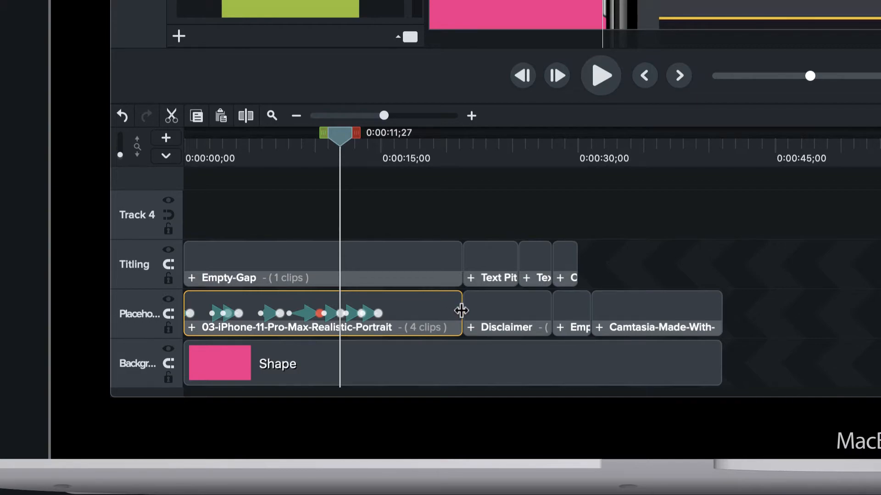
{"action": "left_click_drag", "start_coordinate": [461, 311], "coordinate": [807, 311]}
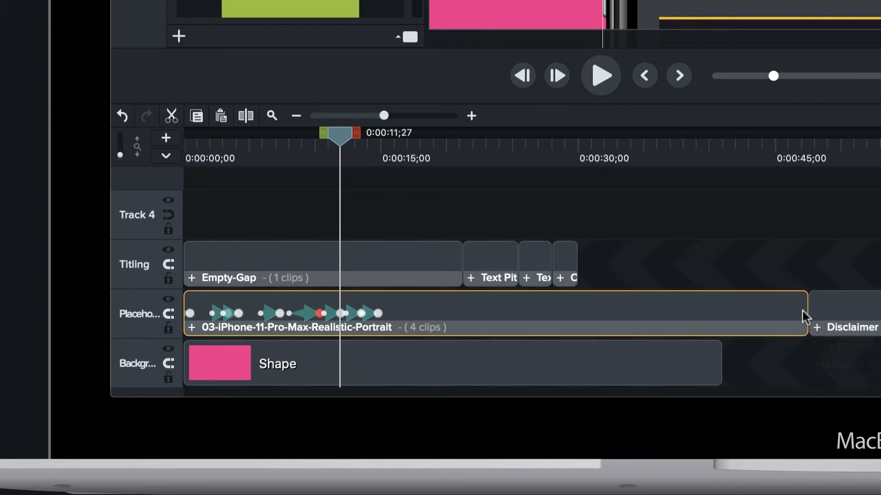
{"action": "double_click", "coordinate": [745, 326]}
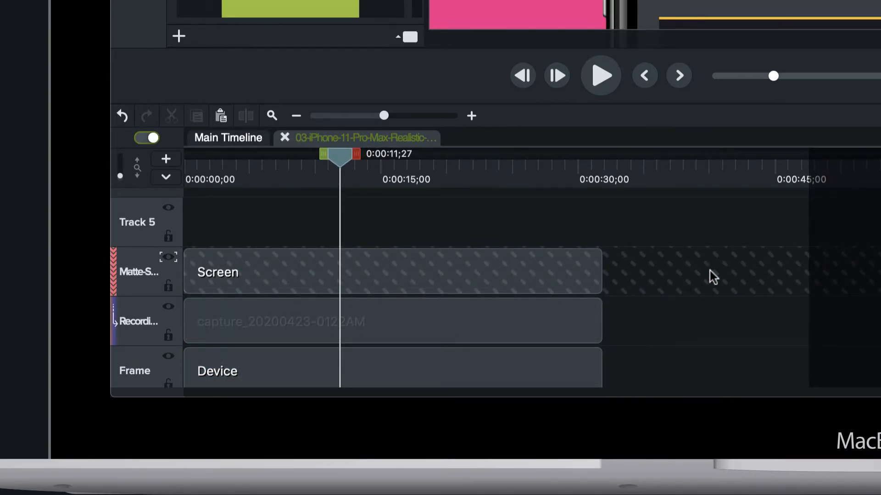
{"action": "key", "text": "ctrl+End"}
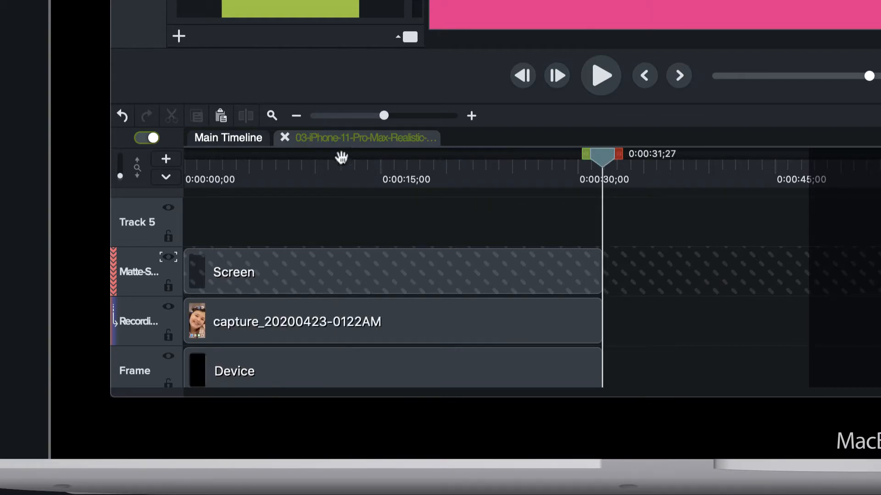
{"action": "left_click", "coordinate": [284, 137]}
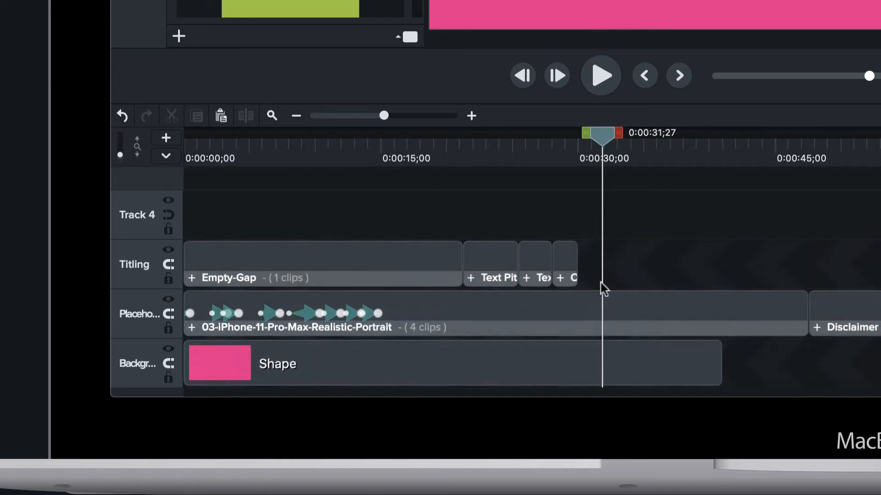
Step: Split the phone group at the playhead and delete the excess part, and extend the background Shape to the end of the Camtasia-Made-With clip
{"action": "left_click", "coordinate": [606, 296]}
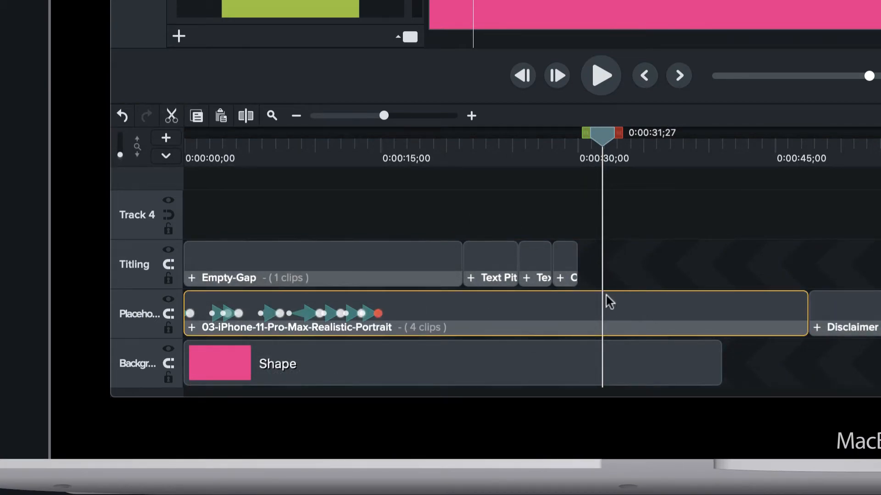
{"action": "key", "text": "s"}
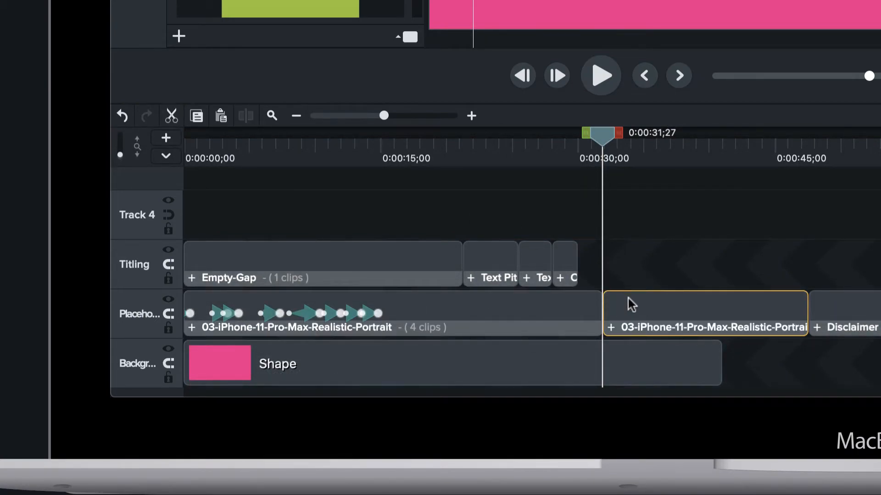
{"action": "key", "text": "Delete"}
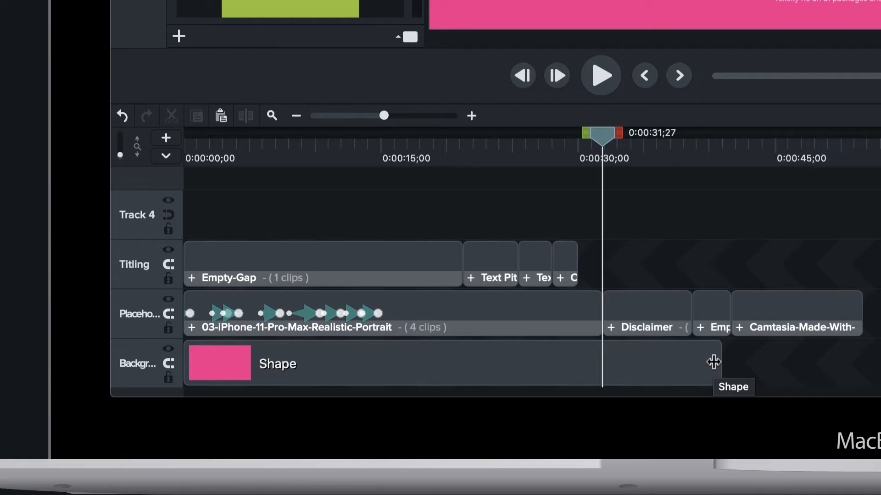
{"action": "left_click_drag", "start_coordinate": [717, 361], "coordinate": [859, 371]}
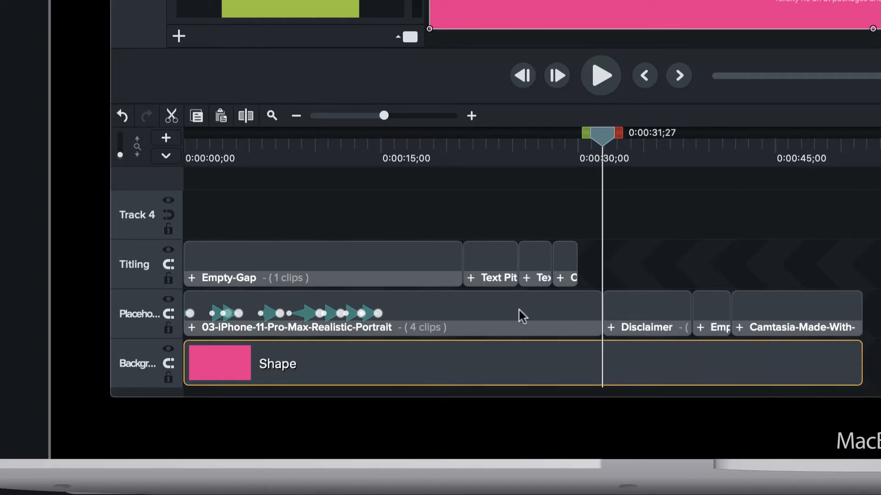
Step: Check the contents of the Empty-Gap group on the Titling track, and extend the group to the end of the phone group
{"action": "left_click", "coordinate": [406, 263]}
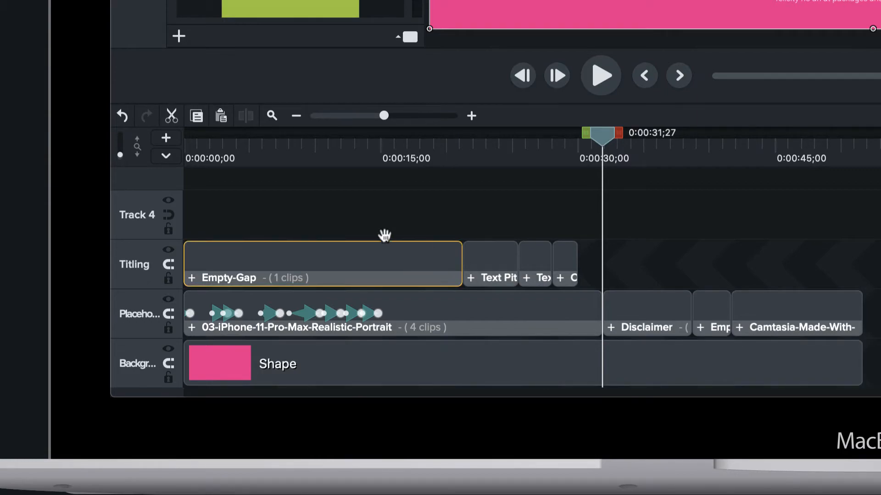
{"action": "left_click", "coordinate": [355, 153]}
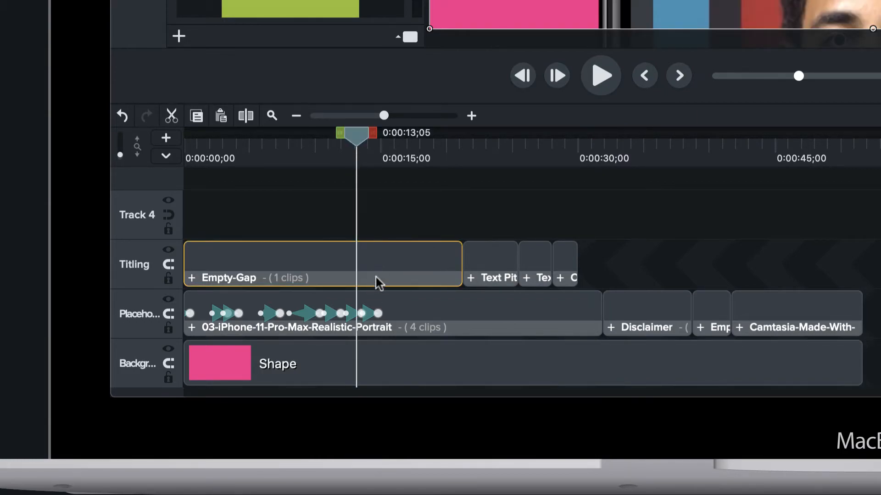
{"action": "double_click", "coordinate": [430, 279]}
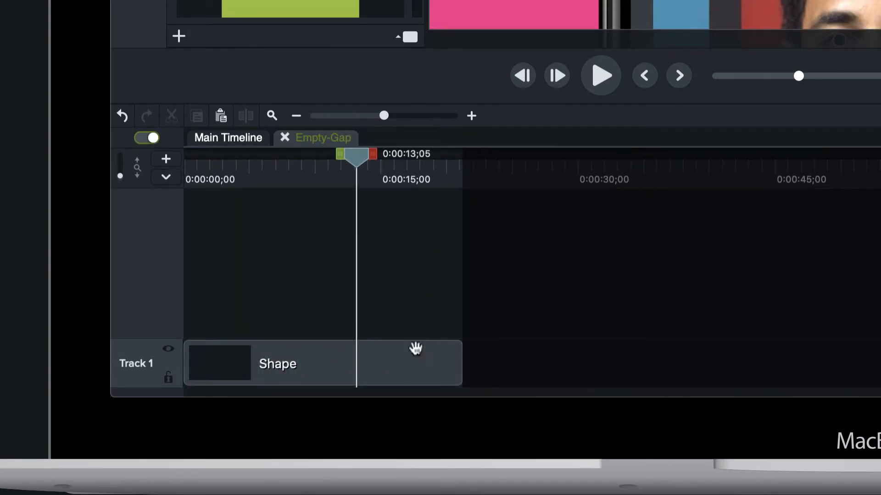
{"action": "left_click", "coordinate": [285, 138]}
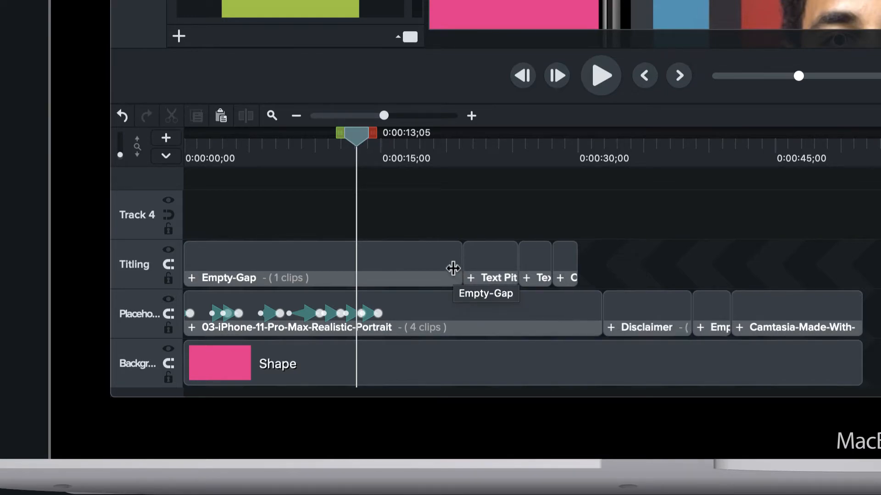
{"action": "left_click", "coordinate": [448, 262]}
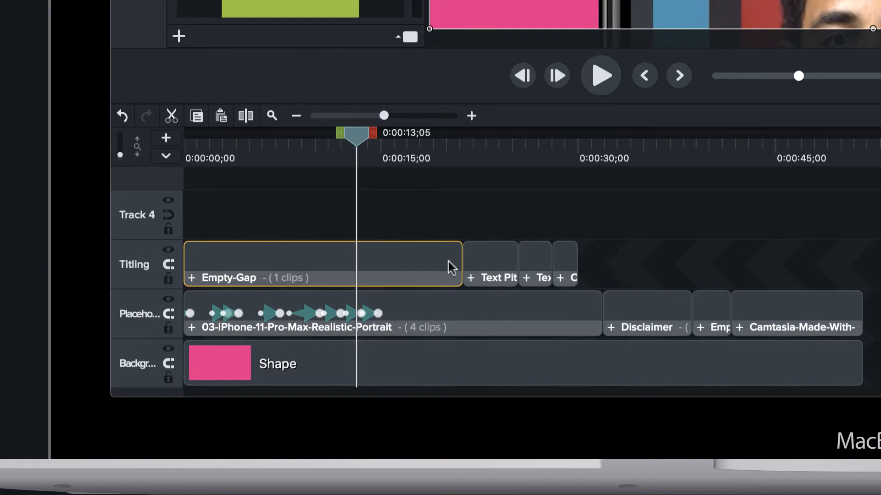
{"action": "left_click", "coordinate": [584, 311]}
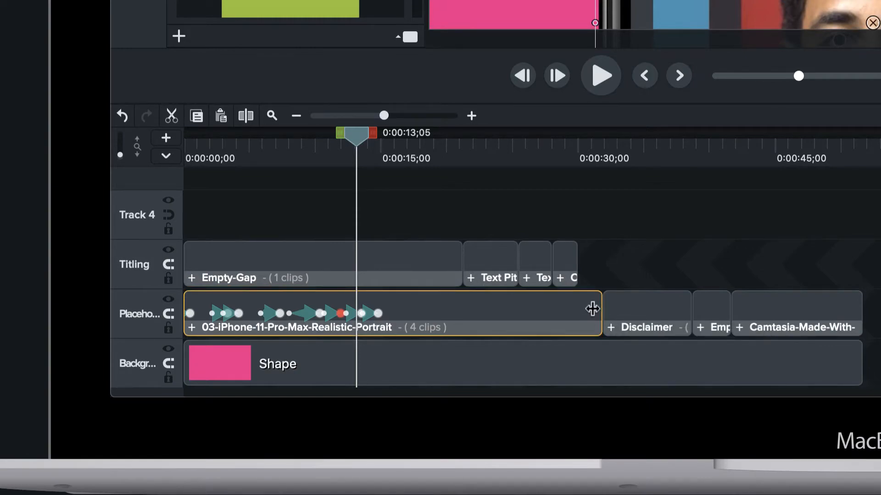
{"action": "left_click", "coordinate": [446, 254]}
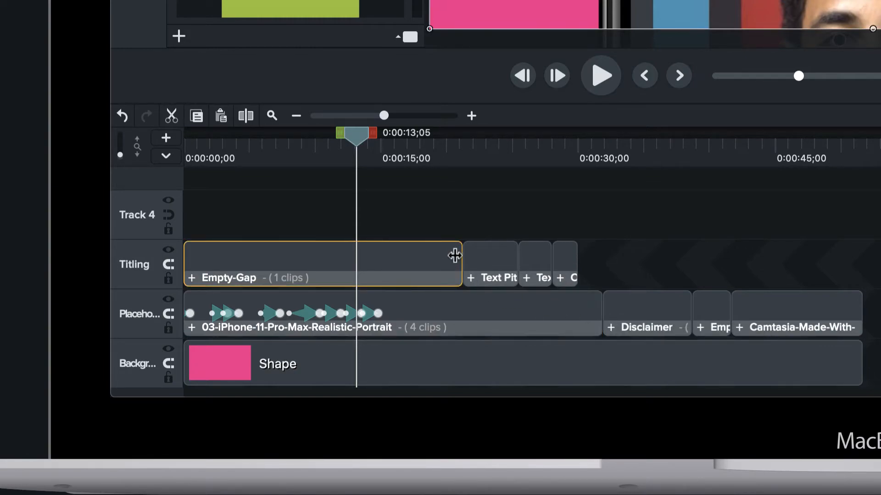
{"action": "left_click_drag", "start_coordinate": [459, 255], "coordinate": [600, 269]}
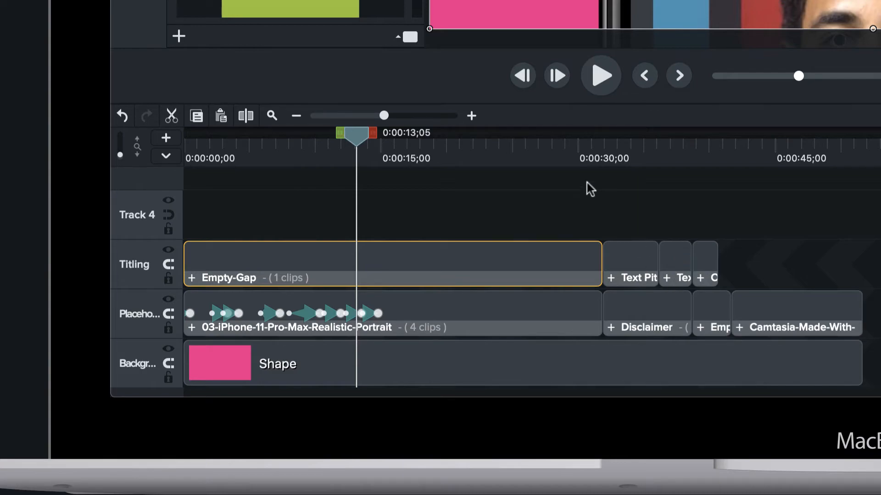
Step: Scrub through the finished timeline to review the phone recording, its zoom animation and the title and disclaimer sections
{"action": "left_click_drag", "start_coordinate": [356, 135], "coordinate": [488, 164]}
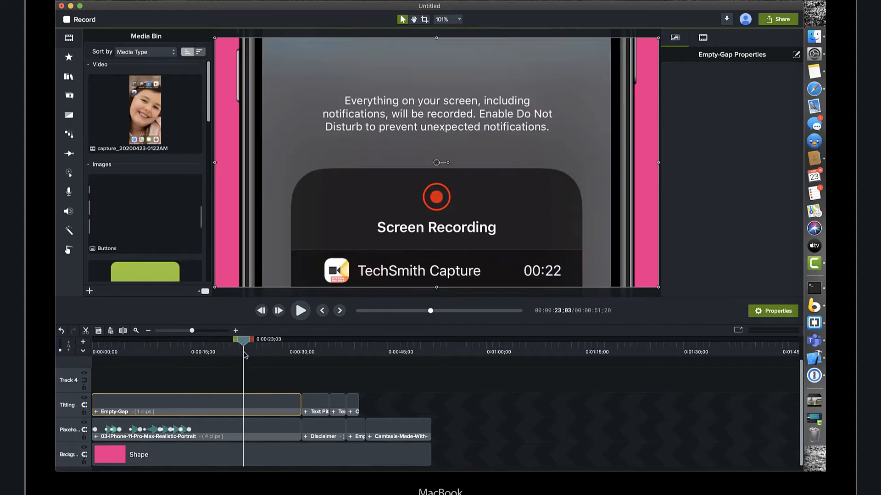
{"action": "mouse_move", "coordinate": [245, 355]}
{"action": "left_mouse_down"}
{"action": "mouse_move", "coordinate": [303, 357]}
{"action": "mouse_move", "coordinate": [218, 370]}
{"action": "mouse_move", "coordinate": [107, 358]}
{"action": "left_mouse_up"}
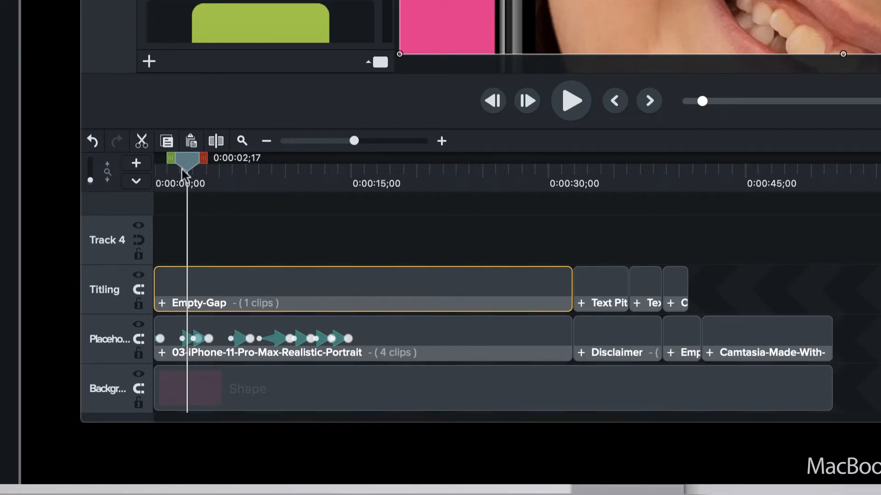
{"action": "left_click_drag", "start_coordinate": [184, 173], "coordinate": [154, 171]}
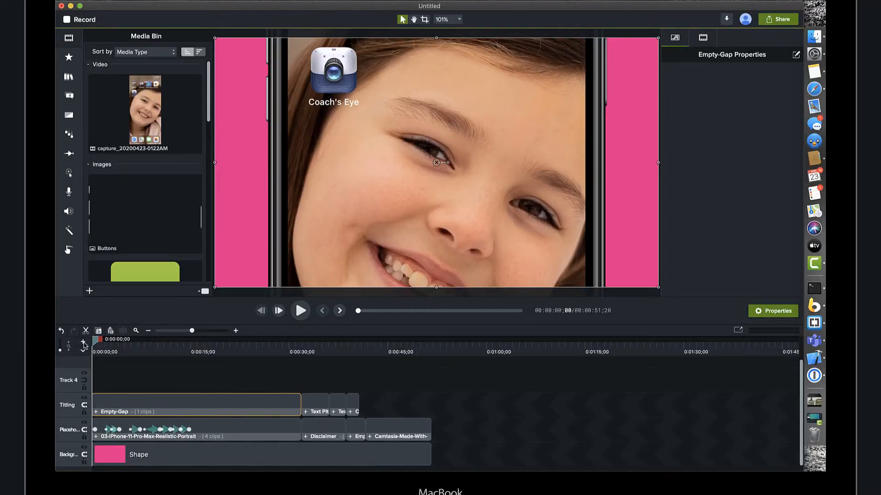
{"action": "left_click_drag", "start_coordinate": [97, 341], "coordinate": [143, 373]}
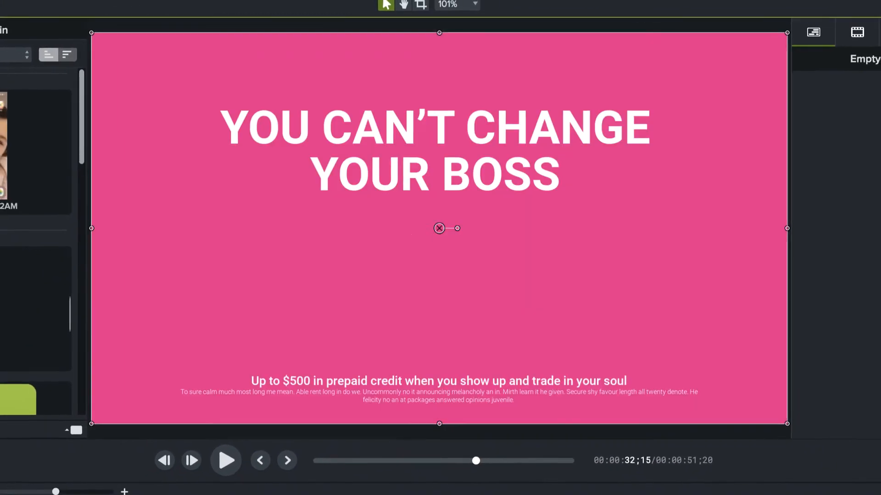
{"action": "mouse_move", "coordinate": [236, 494]}
{"action": "left_mouse_down"}
{"action": "mouse_move", "coordinate": [291, 494]}
{"action": "mouse_move", "coordinate": [206, 482]}
{"action": "mouse_move", "coordinate": [228, 481]}
{"action": "left_mouse_up"}
{"action": "left_click_drag", "start_coordinate": [247, 452], "coordinate": [354, 376]}
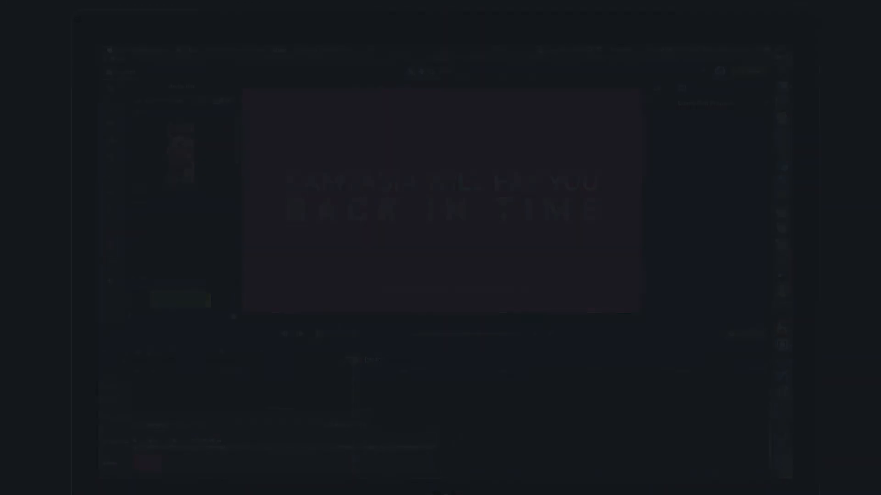